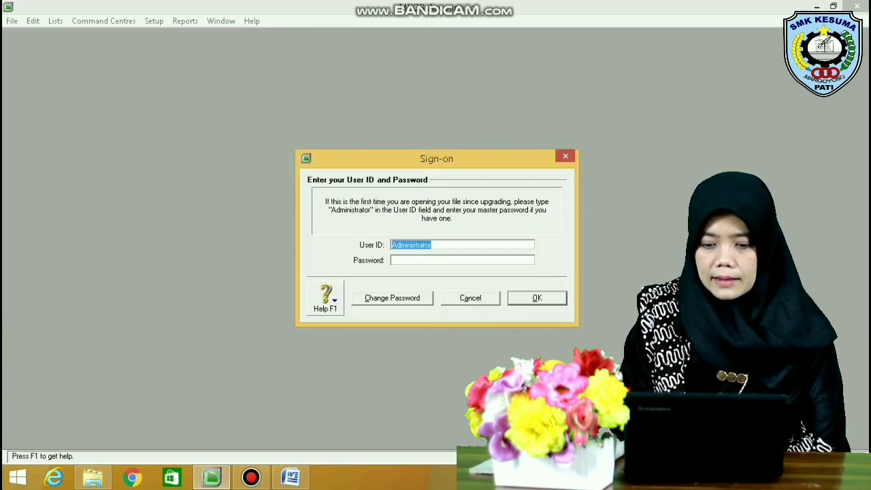
Sign on to the company file as Administrator and skip the data verification
key(Return)
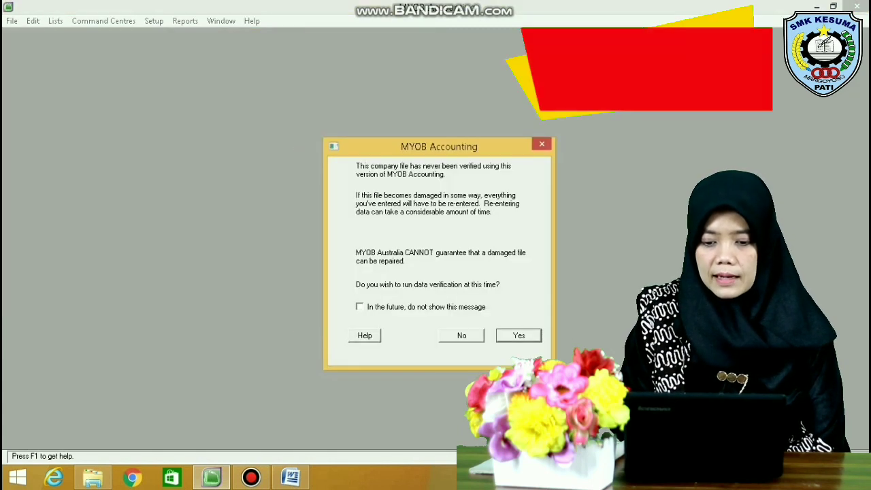
click(462, 336)
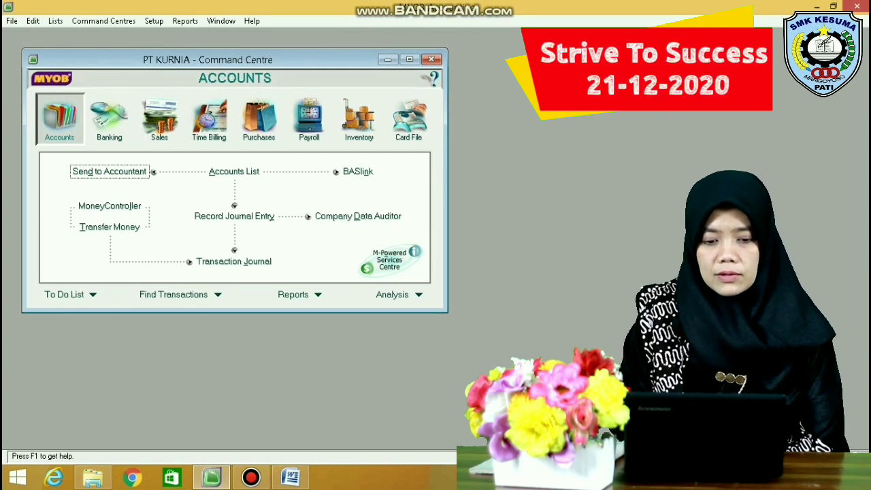
Review the accounts list category by category, from liability and equity through to other expense, and close the list
click(233, 172)
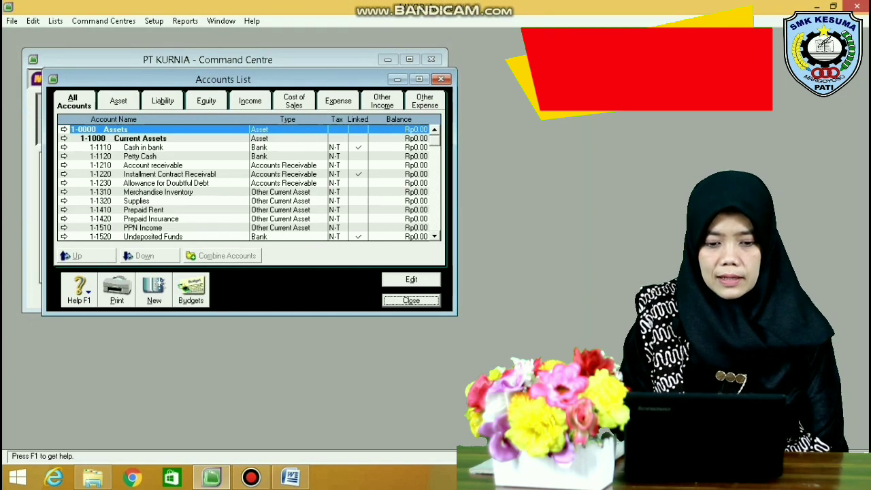
click(162, 101)
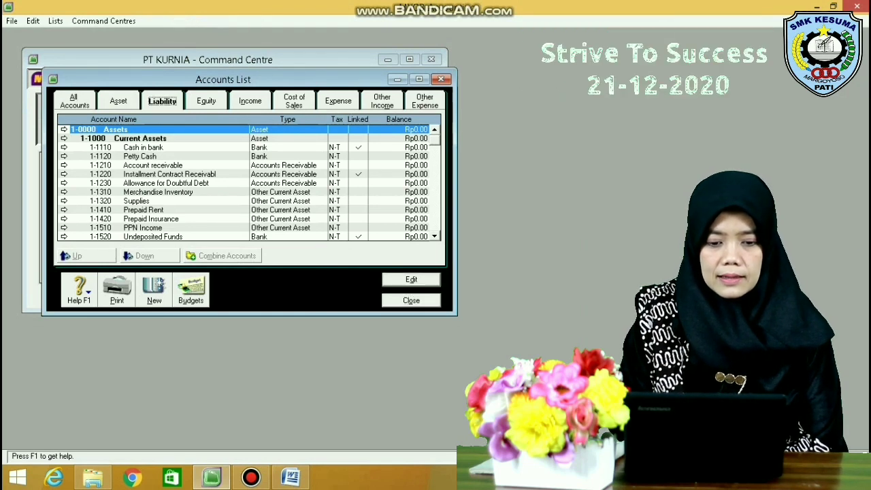
click(207, 101)
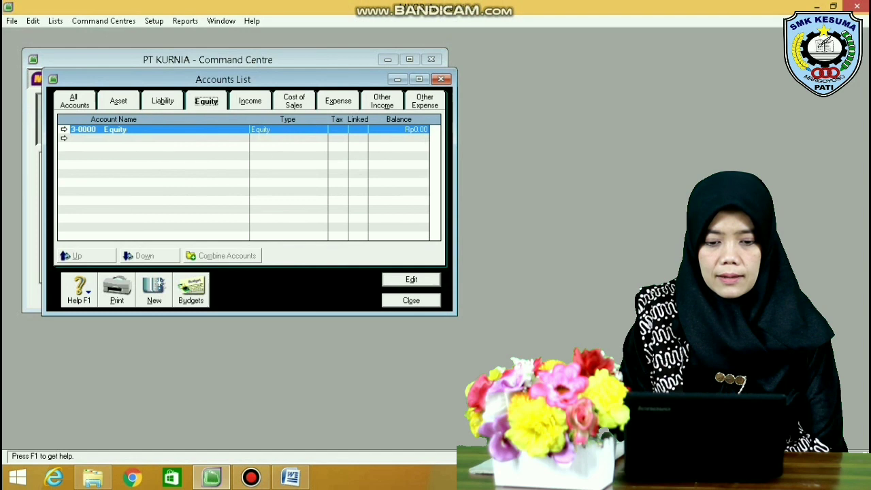
click(250, 101)
click(294, 101)
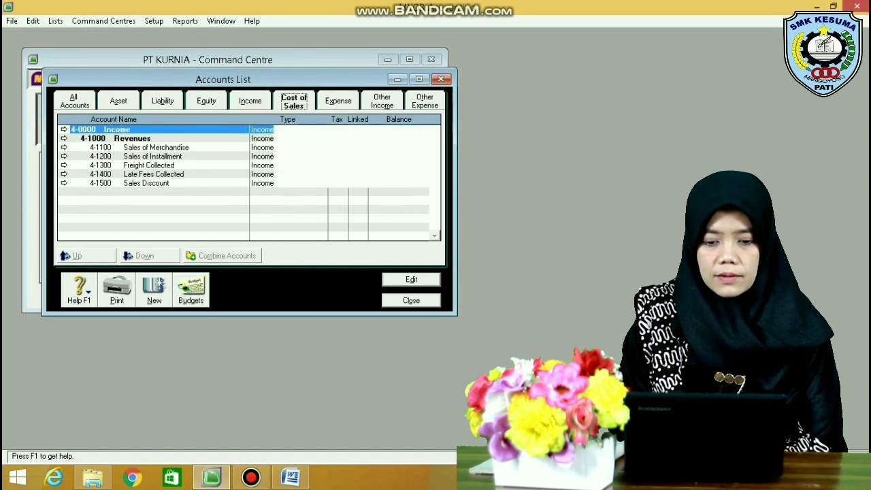
key(Right)
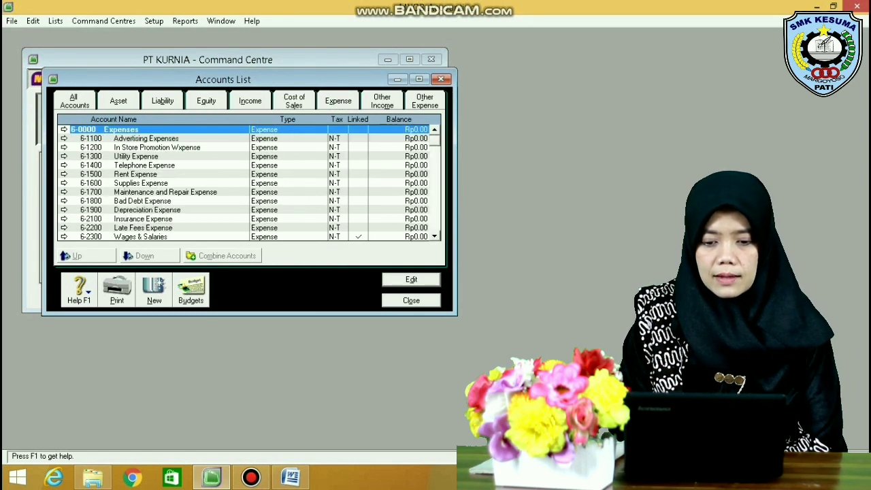
key(Right)
key(Right)
key(Escape)
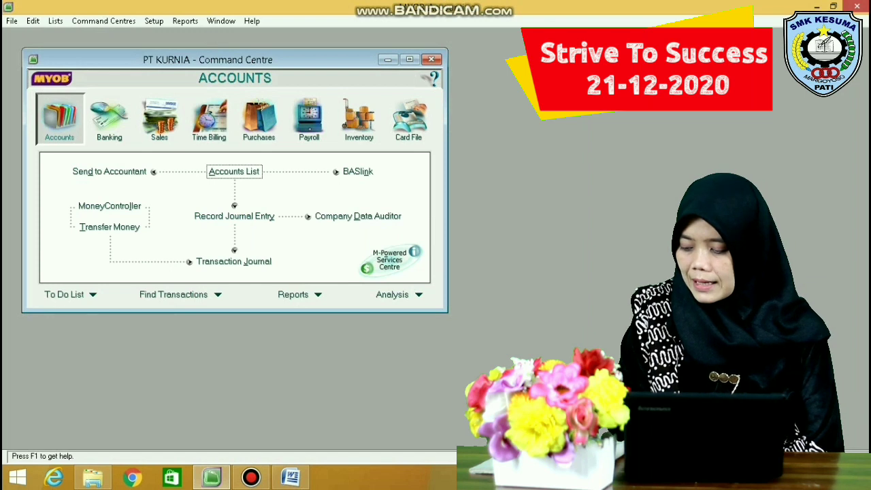
Open the GST code's details from the tax code list
click(55, 21)
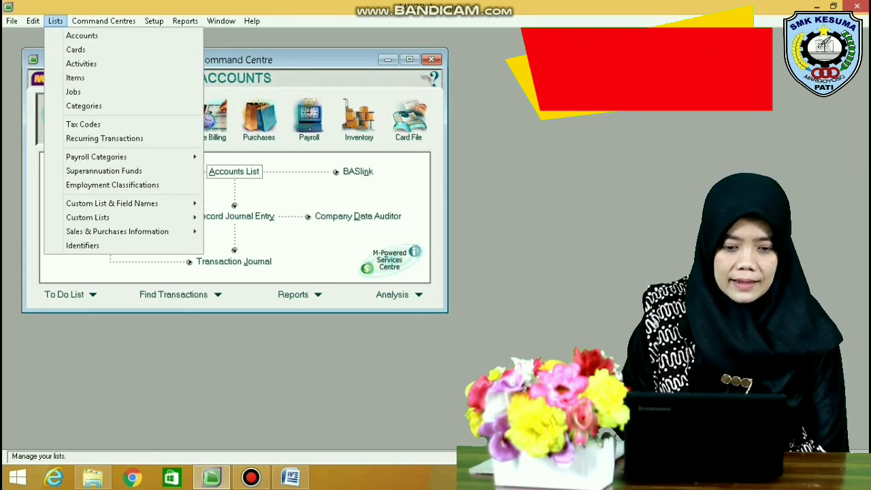
click(84, 125)
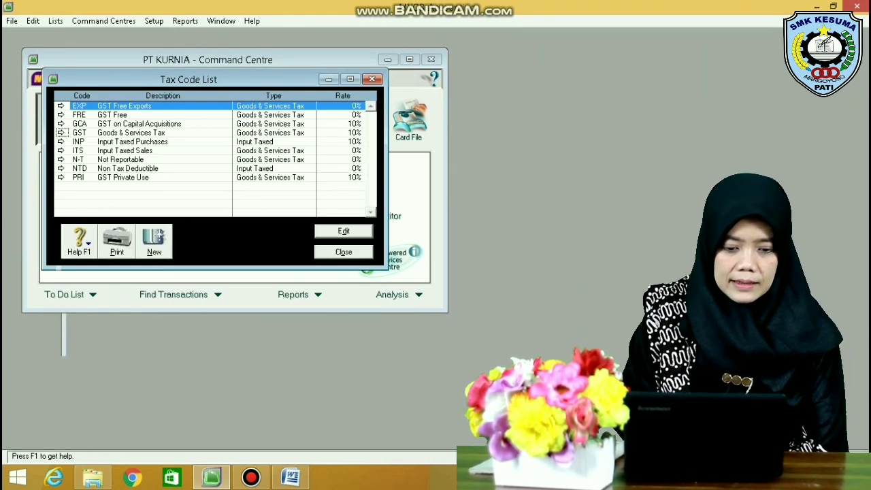
click(62, 133)
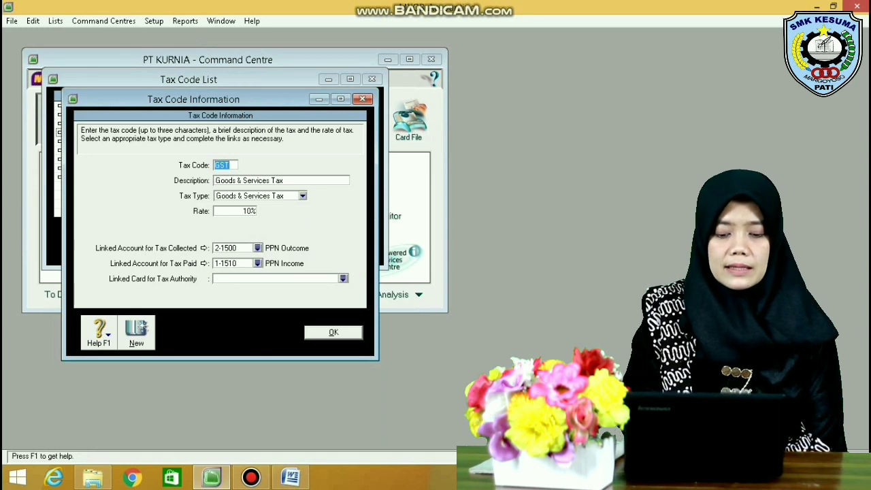
Switch to the SOAL PT KURNIA document in Microsoft Word and read the purchasing and sales policies for the PPN rules
click(290, 478)
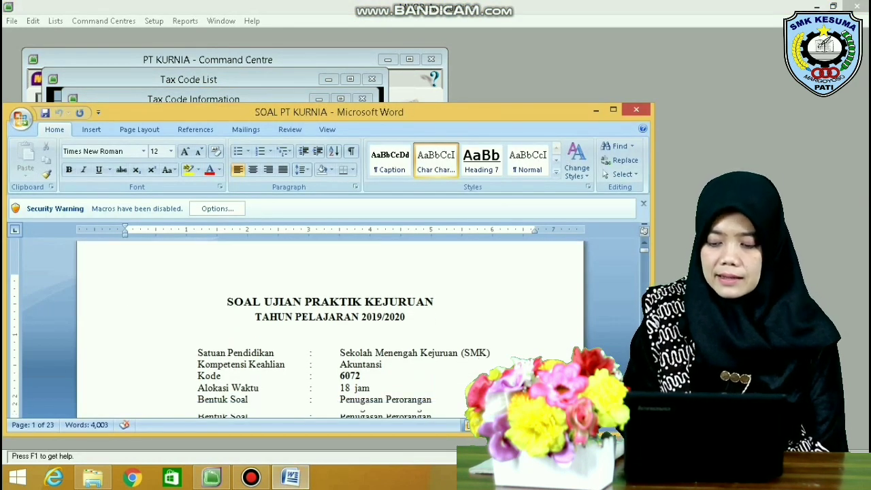
key(Page_Down)
key(Page_Down)
key(Page_Down)
key(Page_Down)
key(Page_Down)
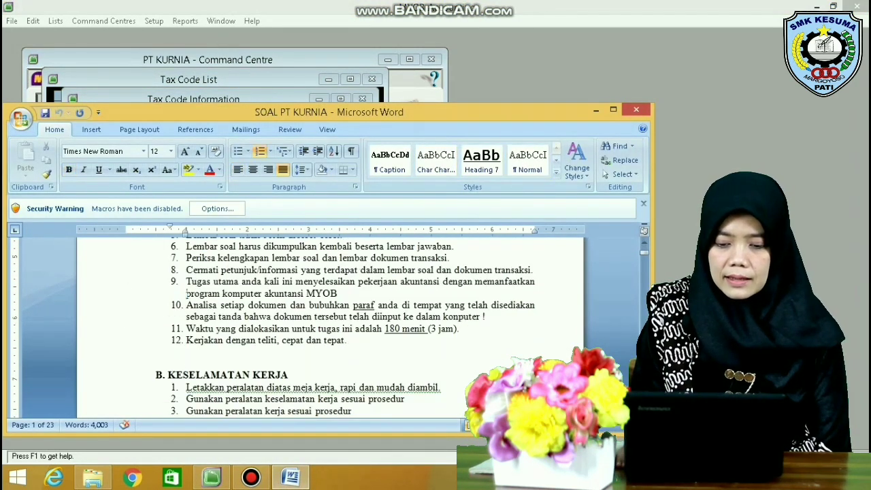
key(Page_Down)
key(Page_Down)
key(Page_Down)
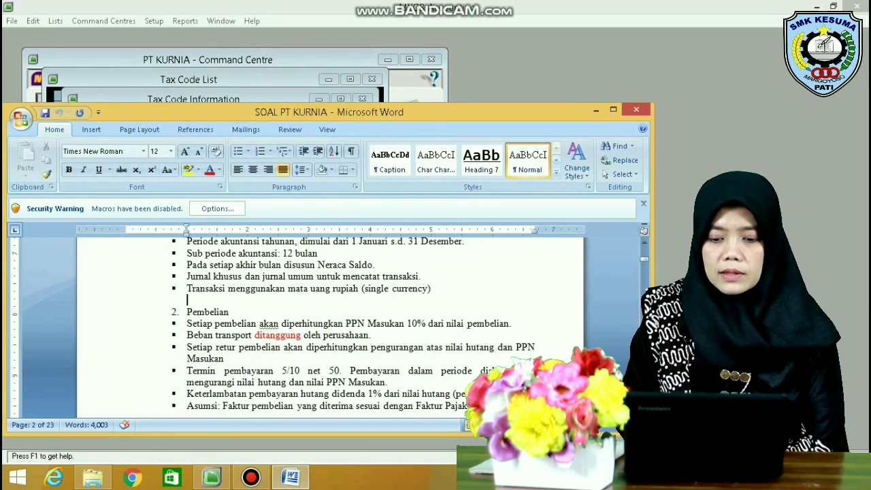
key(Down)
key(Down)
key(Down)
key(Down)
key(Down)
key(Down)
key(Down)
key(Down)
key(Down)
key(Down)
key(Down)
key(Down)
key(Down)
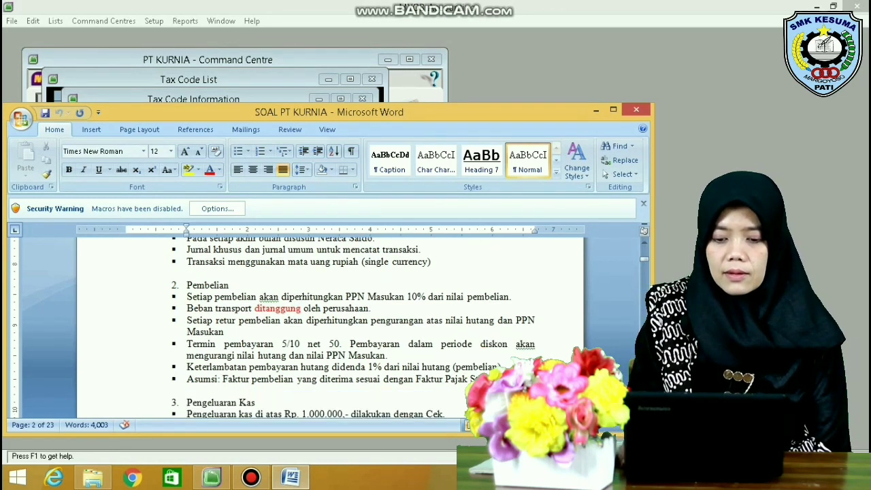
key(Down)
key(Down)
key(Down)
key(Down)
key(Down)
key(Down)
key(Down)
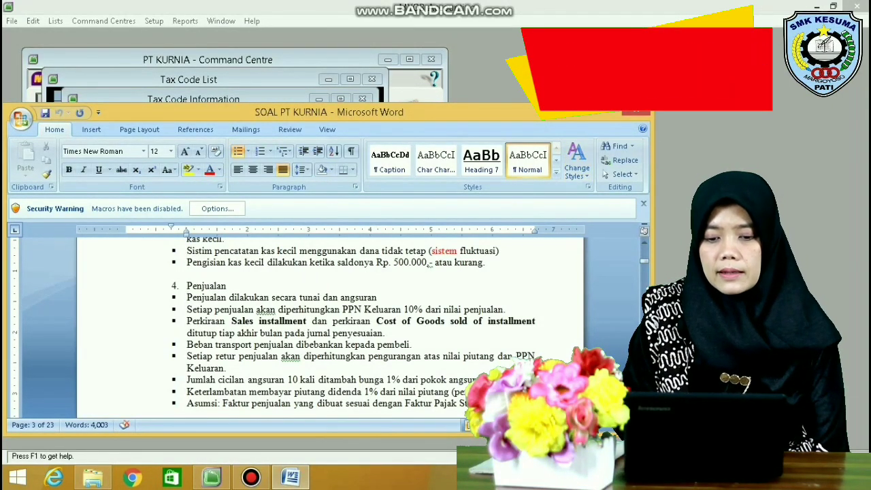
Switch back to MYOB Accounting and change the GST tax code to PPN with the description Pajak Pertambahan Nilai
key(alt+Tab)
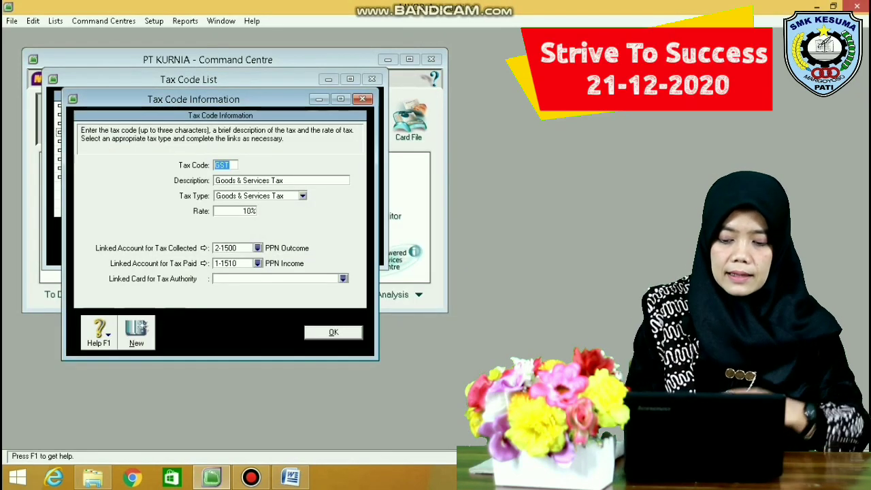
text(PPN)
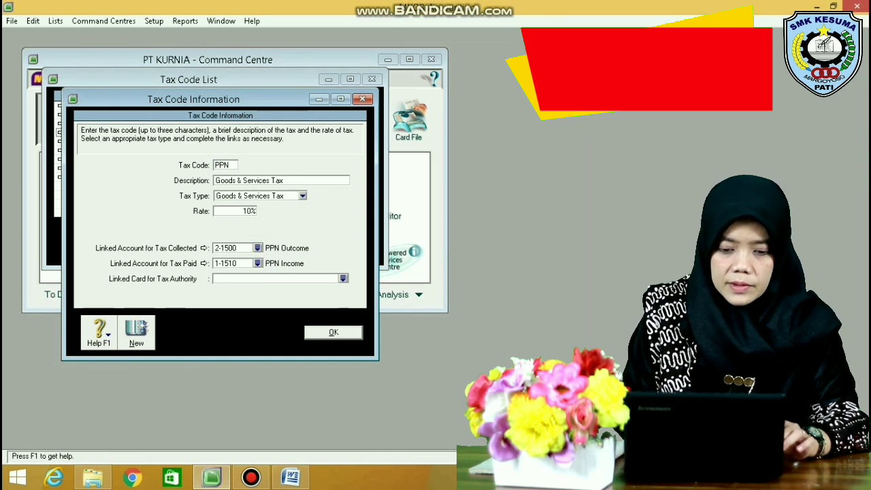
key(Tab)
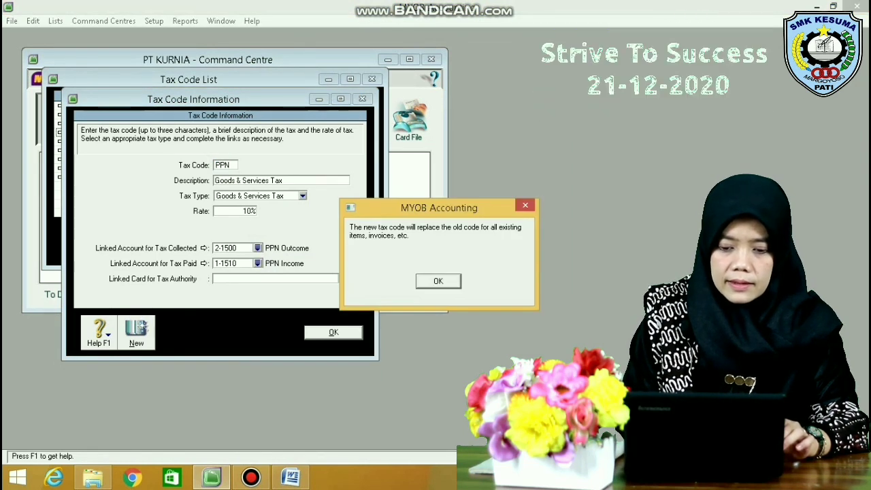
key(Return)
text(P)
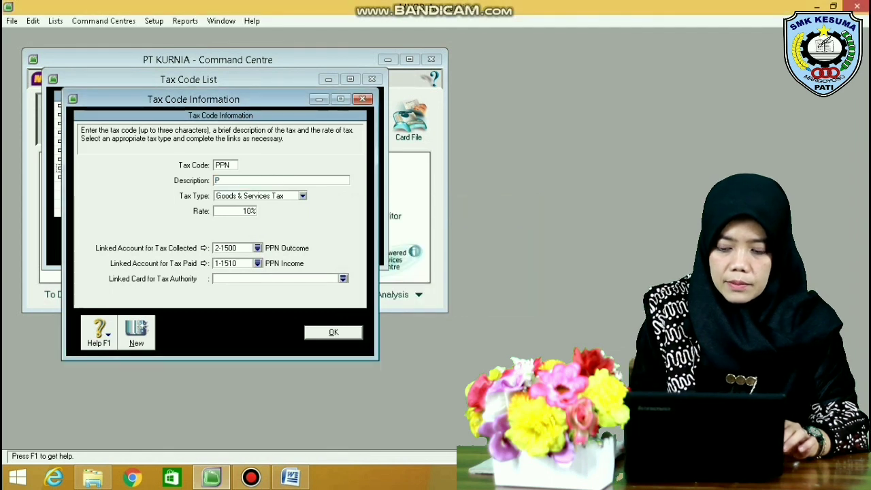
text(ajak Pertambahan Nilai)
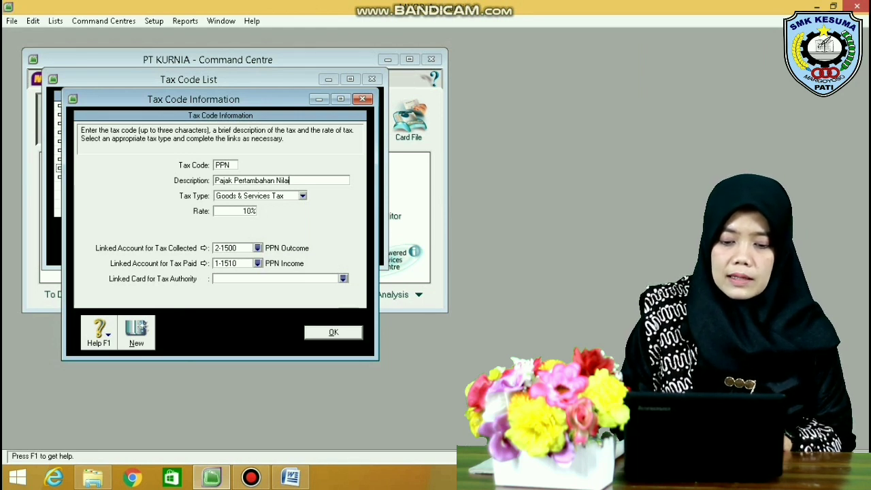
Link tax collected to 2-1500 PPN Outcome and tax paid to 1-1510 PPN Income, save the tax code and close the list
click(257, 248)
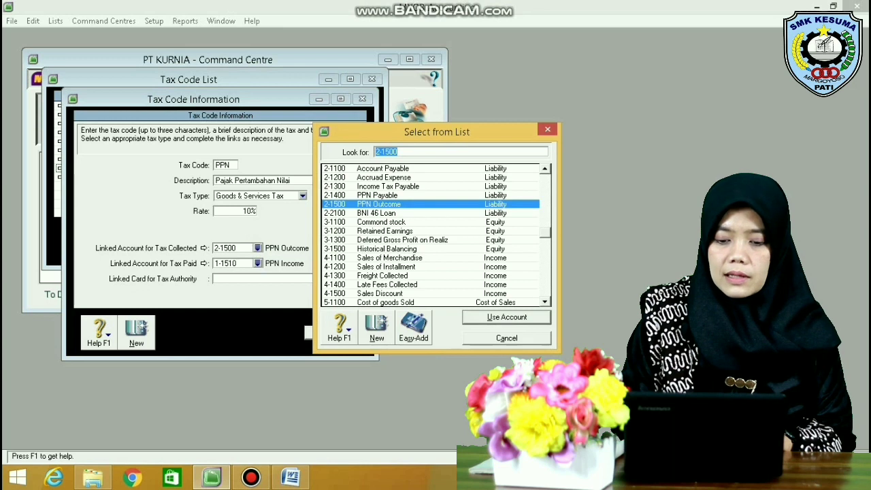
click(380, 205)
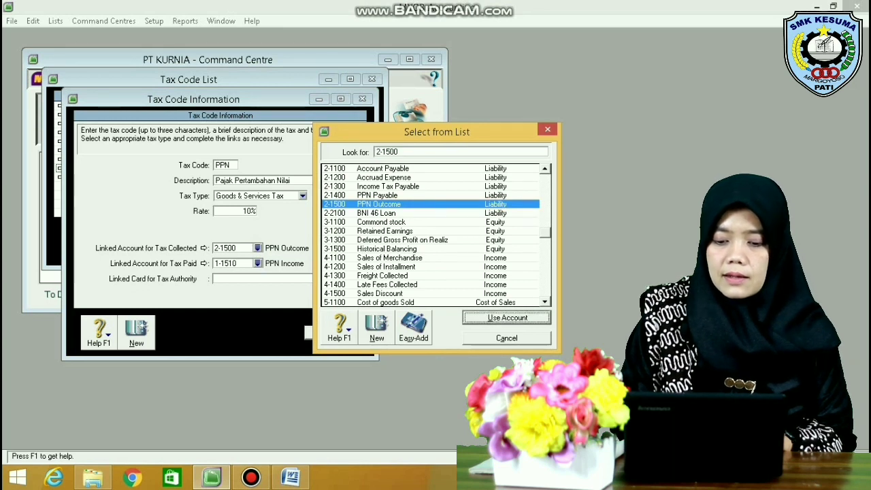
click(506, 318)
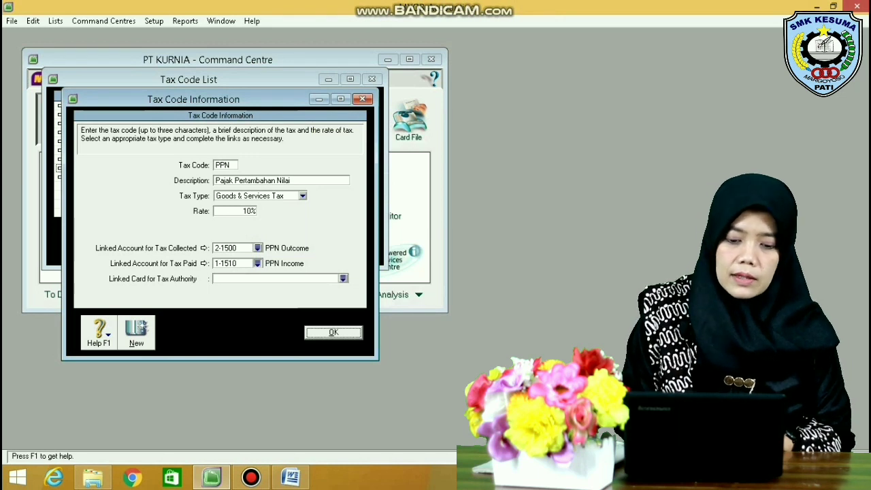
click(344, 279)
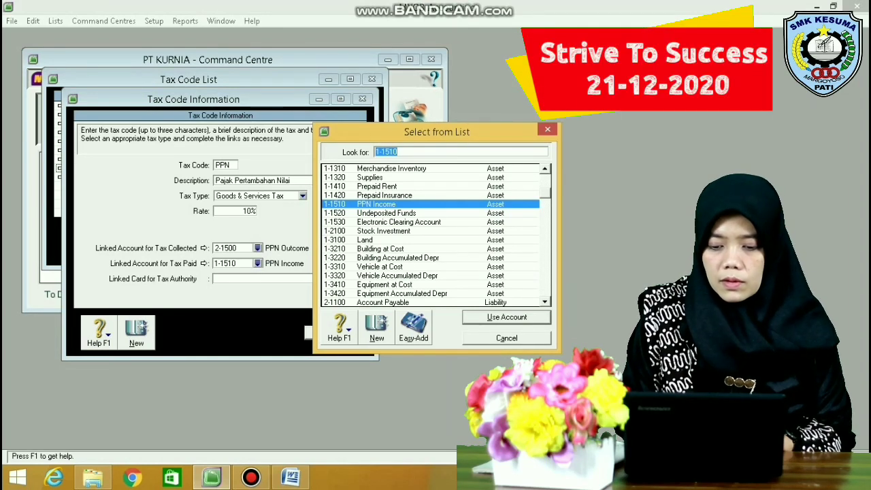
key(Return)
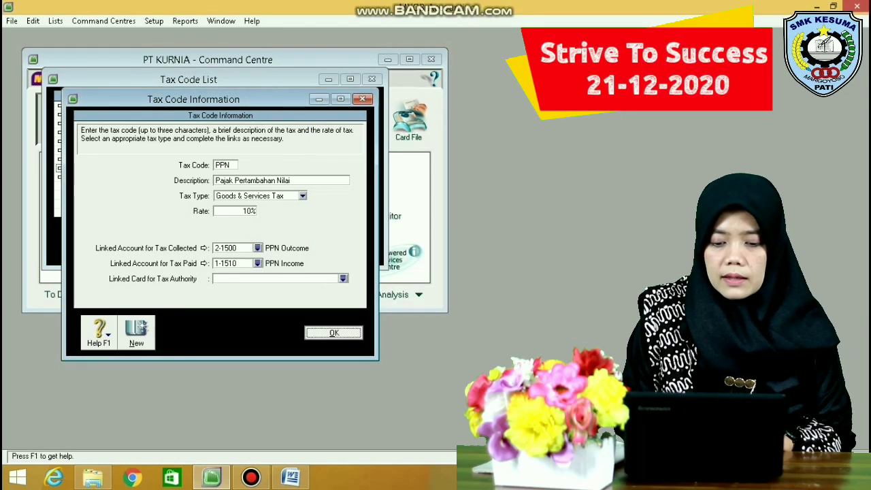
key(Return)
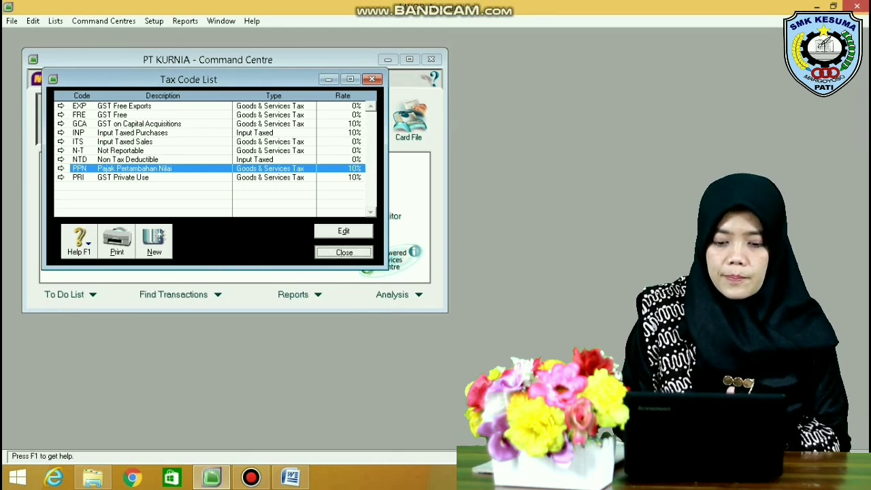
key(Return)
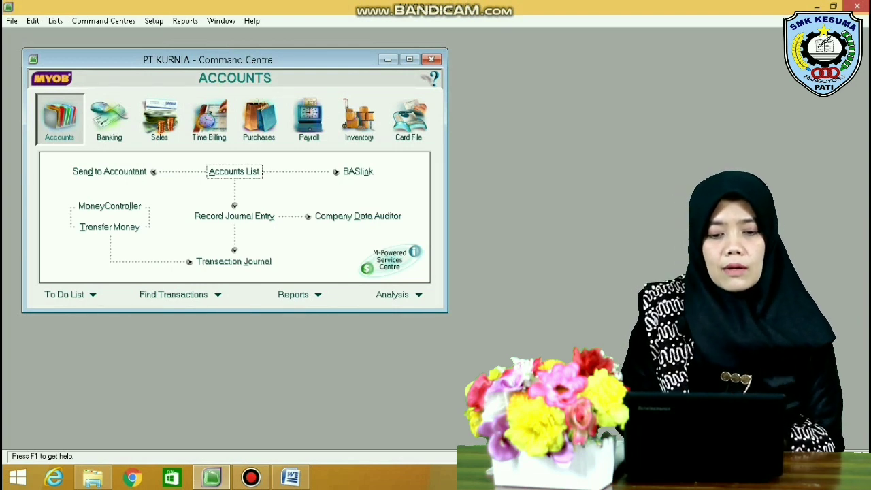
Check the other expense accounts in the accounts list again and close it
click(234, 172)
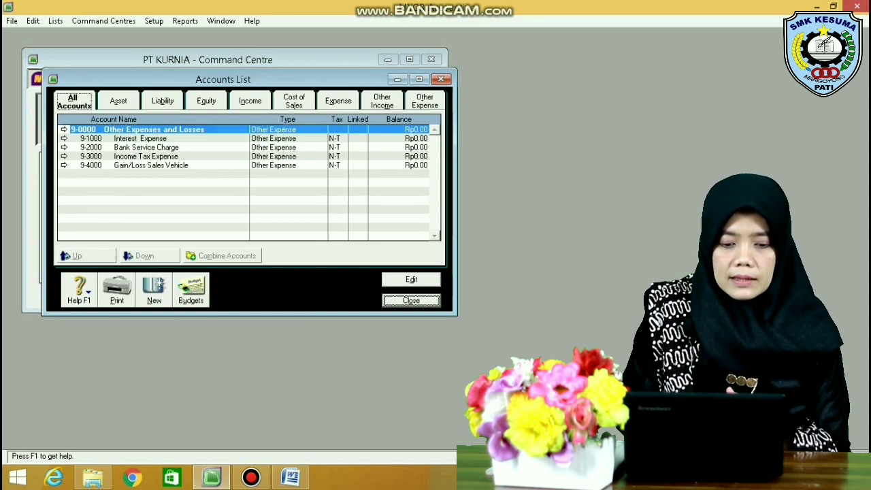
click(411, 300)
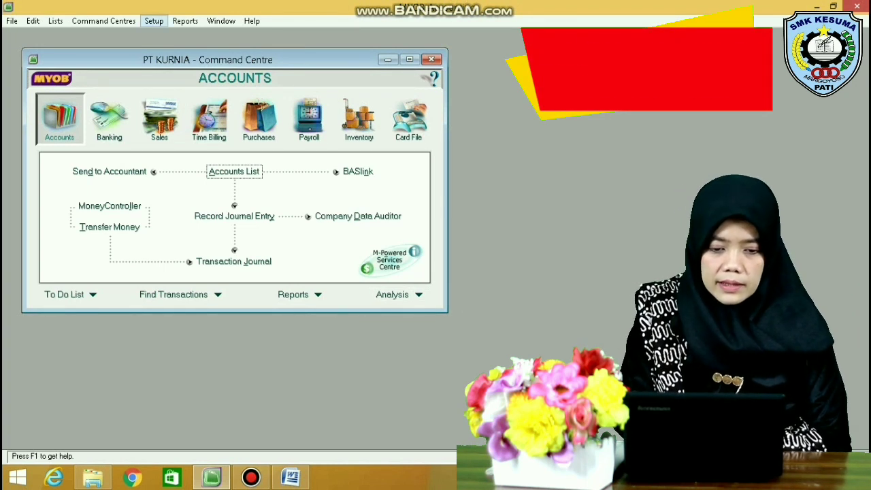
In the accounts and banking linked accounts, choose 3-1500 Historical Balancing as the equity account for historical balancing
click(154, 21)
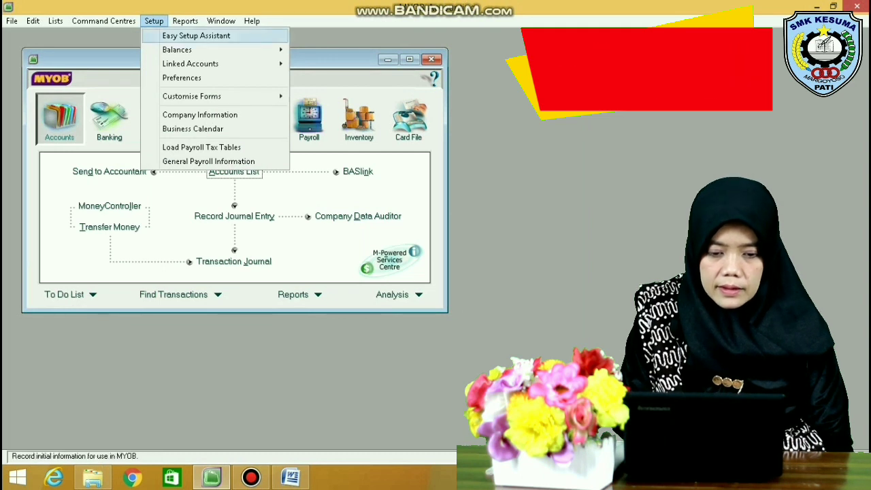
mouse_move(190, 63)
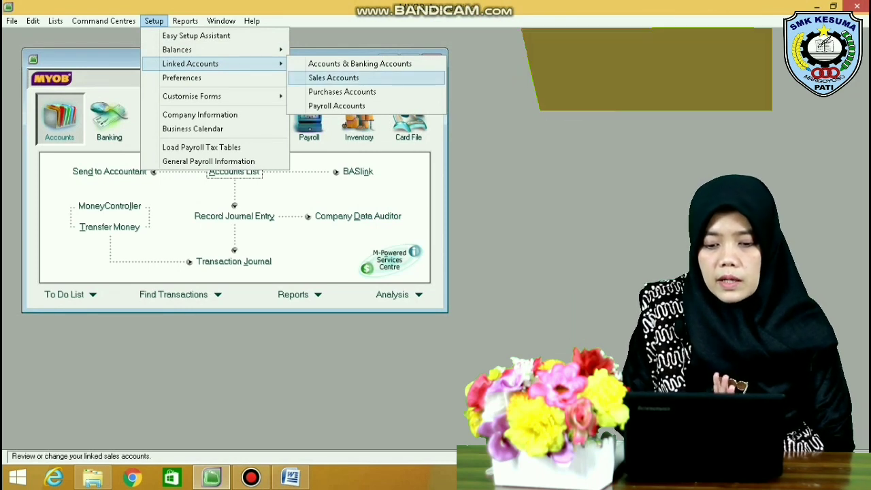
key(Return)
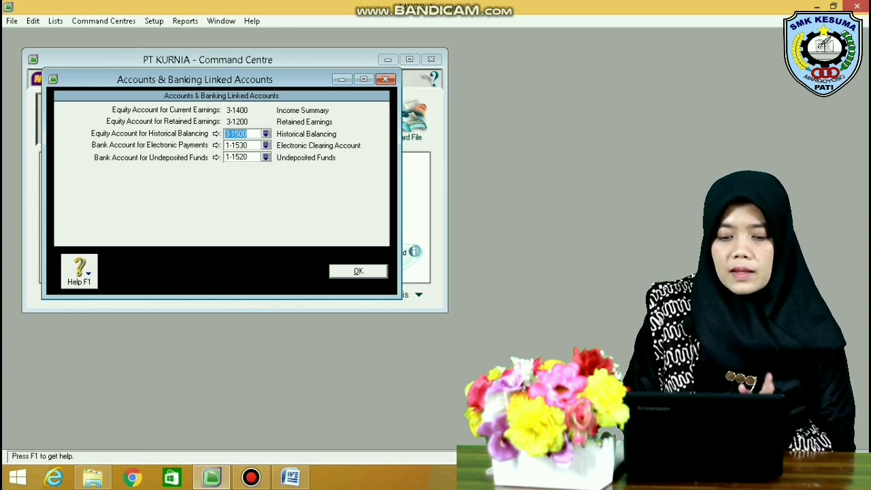
click(267, 134)
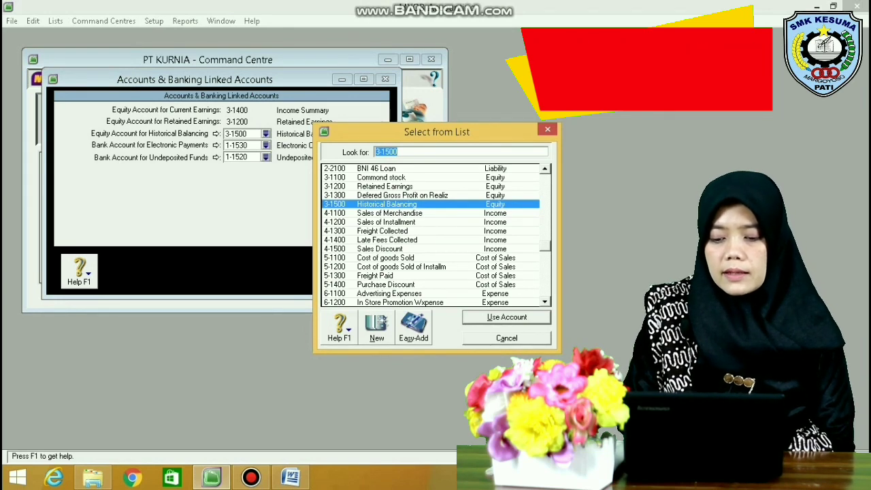
key(Return)
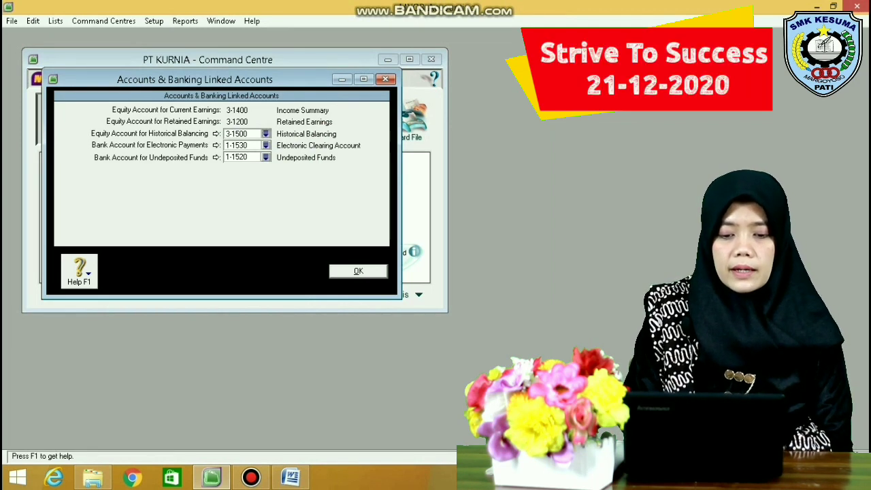
Confirm the accounts and banking linked accounts and open the linked accounts for sales
click(359, 271)
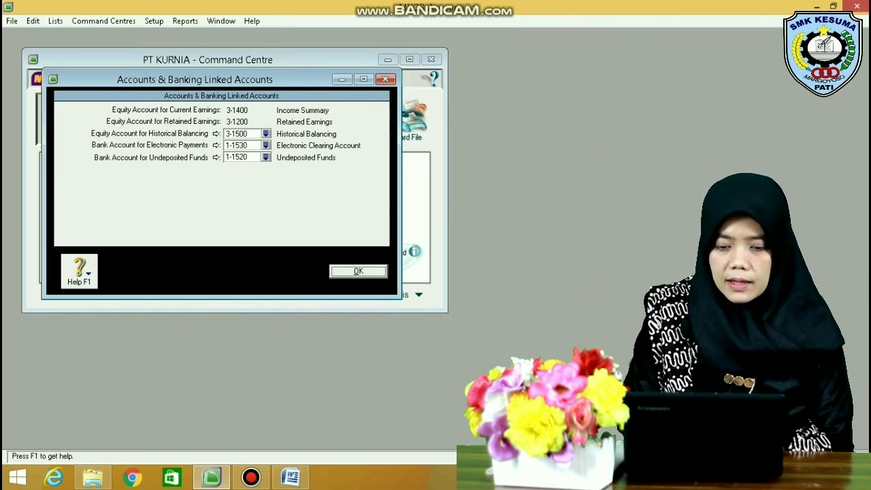
key(Return)
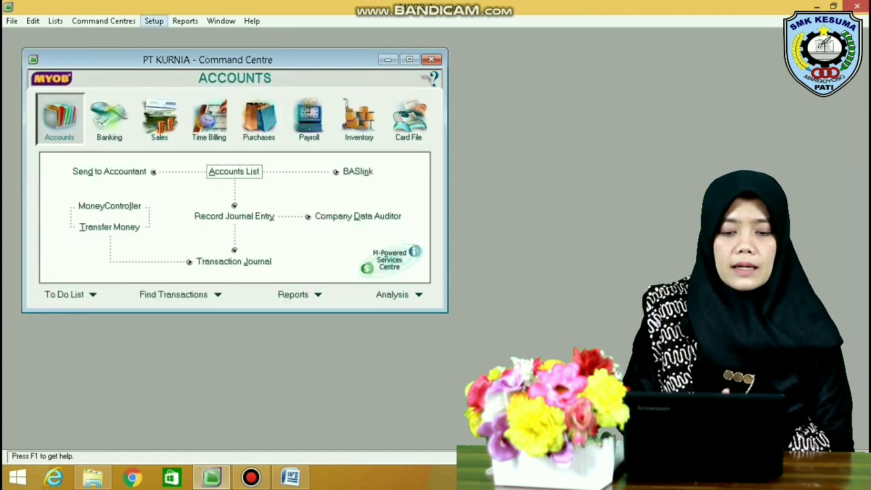
click(153, 21)
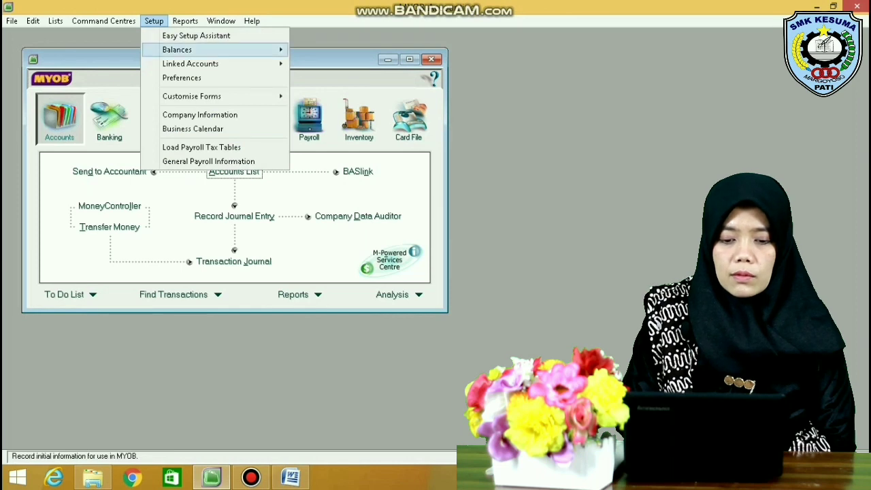
mouse_move(197, 64)
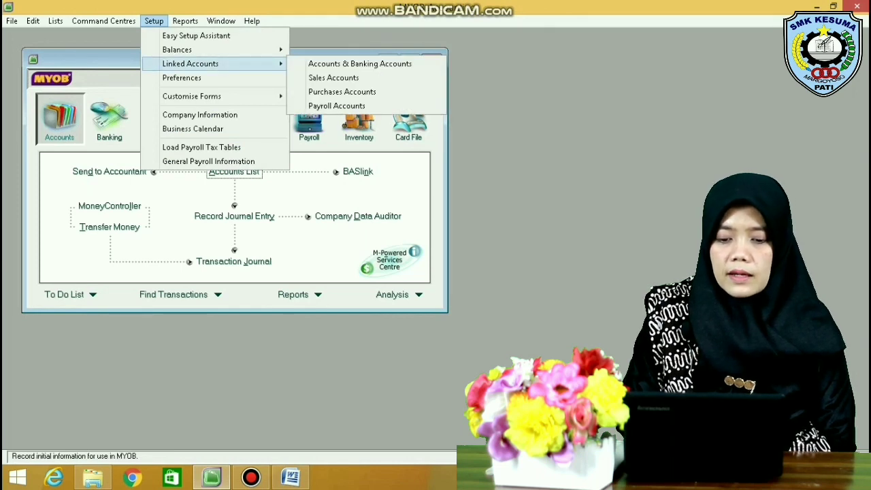
click(334, 78)
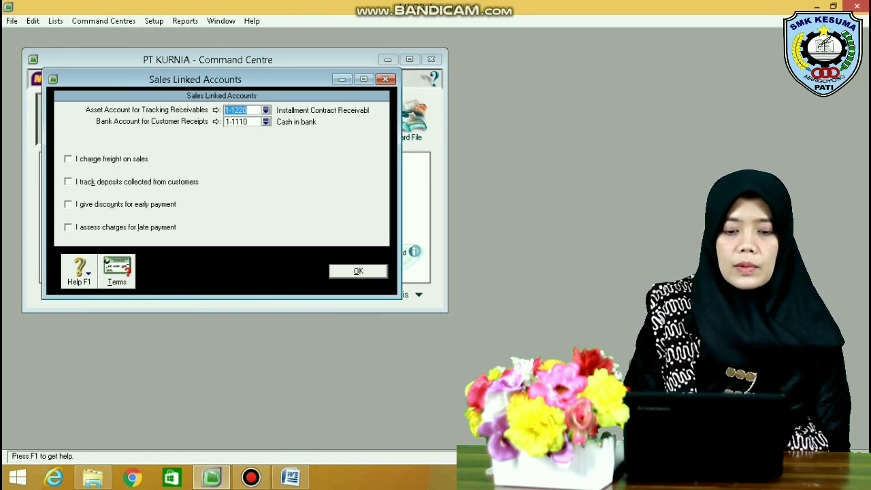
Enable freight on sales, customer deposit tracking, early payment discounts and late payment charges in the sales linked accounts
click(68, 160)
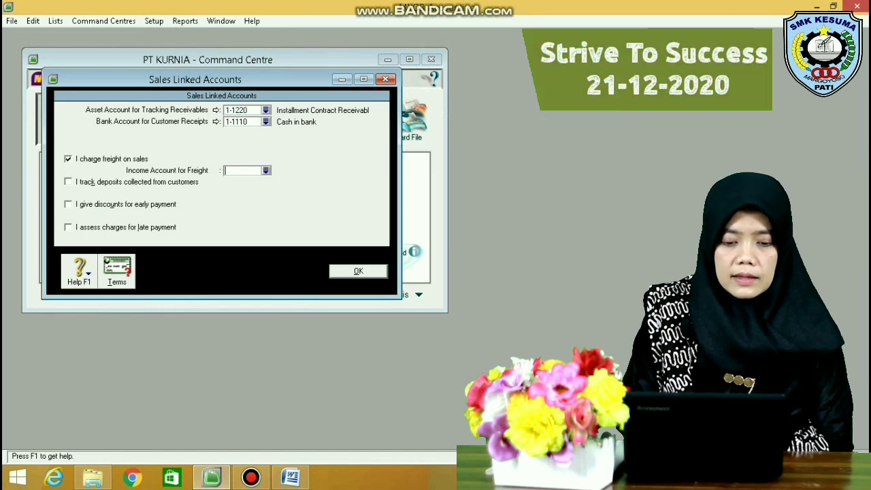
click(68, 181)
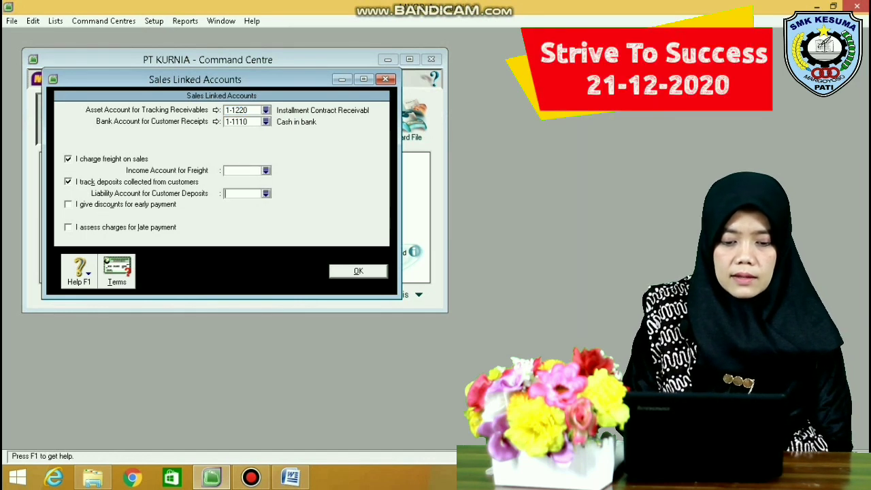
click(68, 205)
click(68, 227)
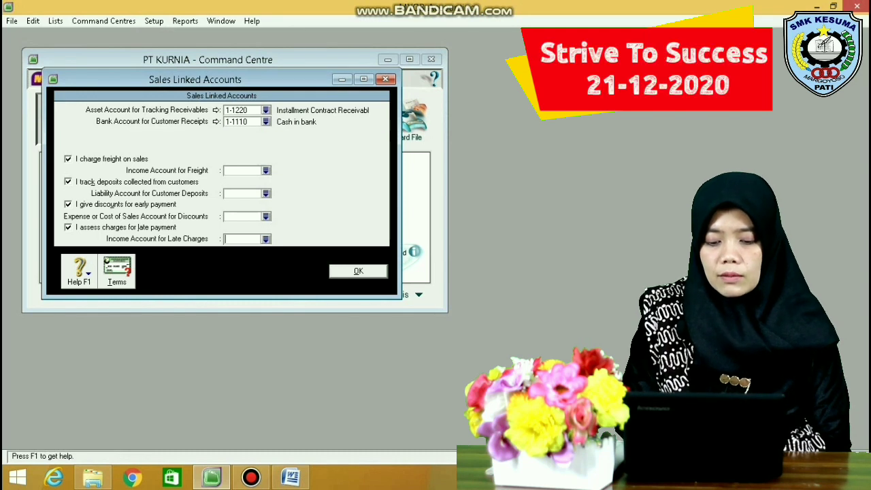
Switch to the SOAL PT KURNIA document in Microsoft Word to check the sales (Penjualan) policies
click(291, 476)
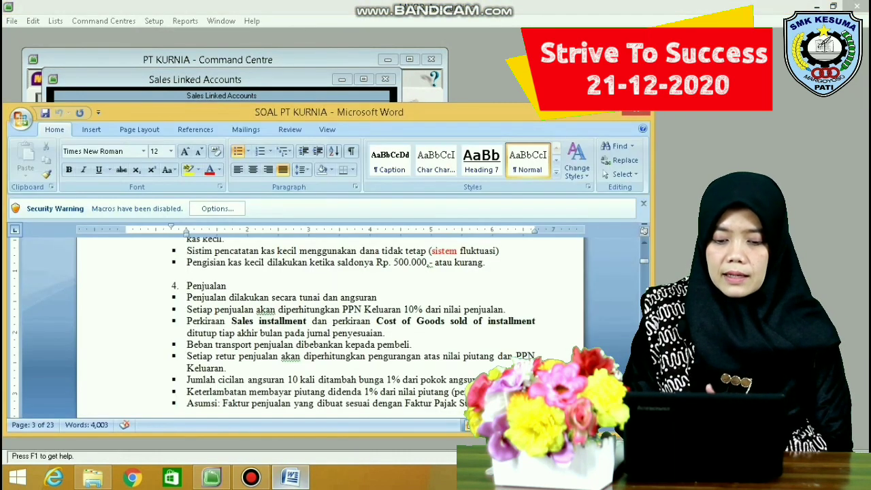